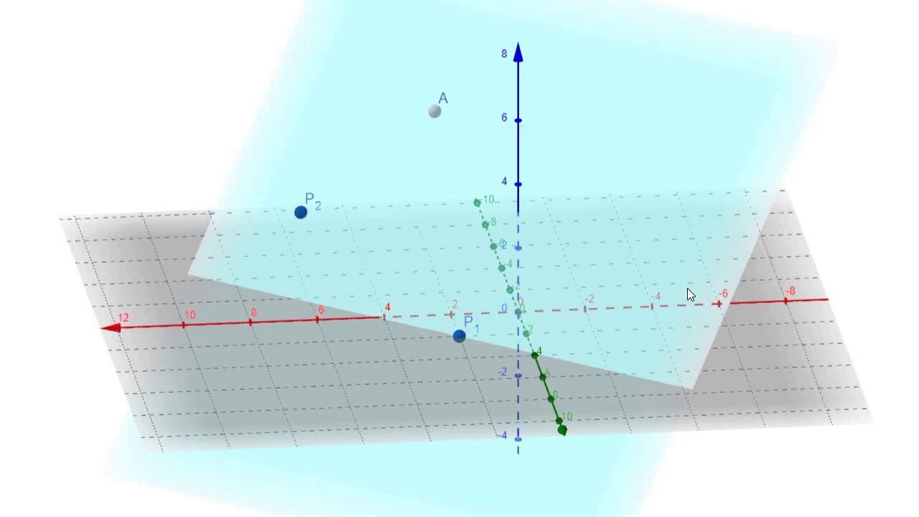
Rename point B at (6, 6, 4) in the red plane to C
drag(687, 288, 754, 289)
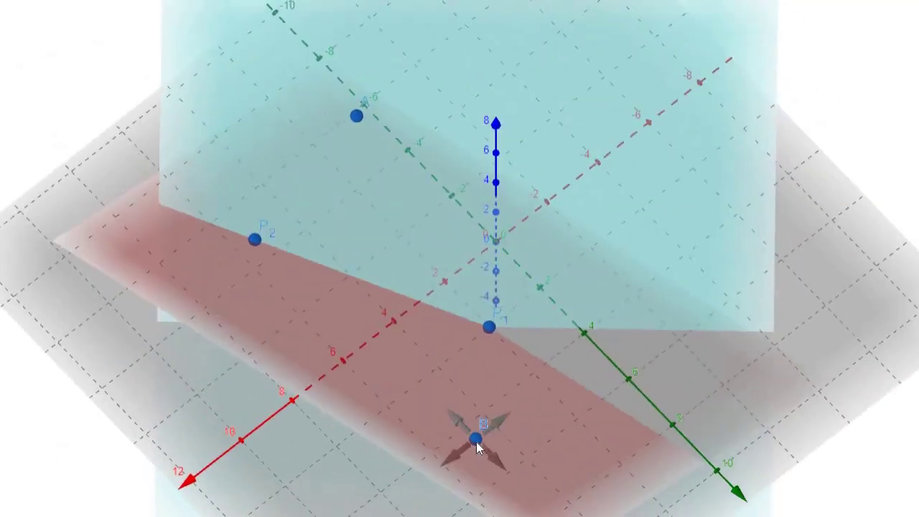
click(476, 440)
click(622, 474)
click(666, 513)
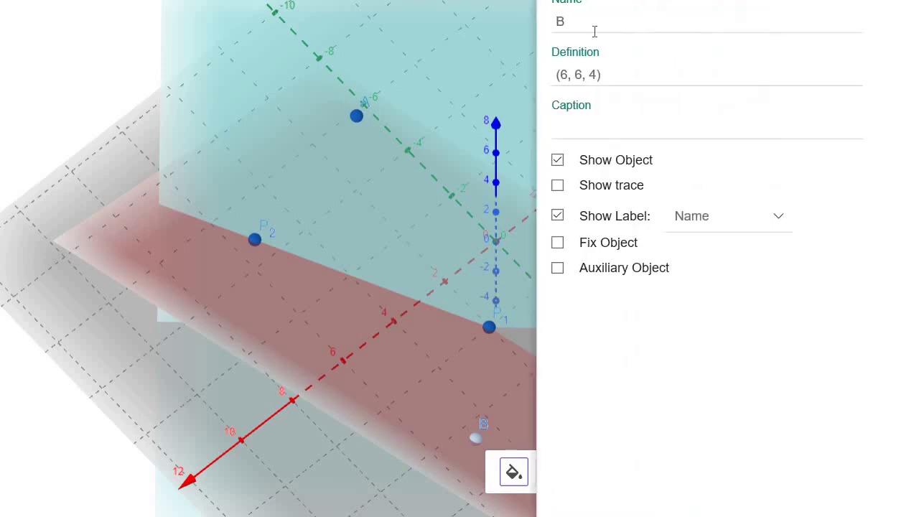
click(594, 31)
key(BackSpace)
text(C)
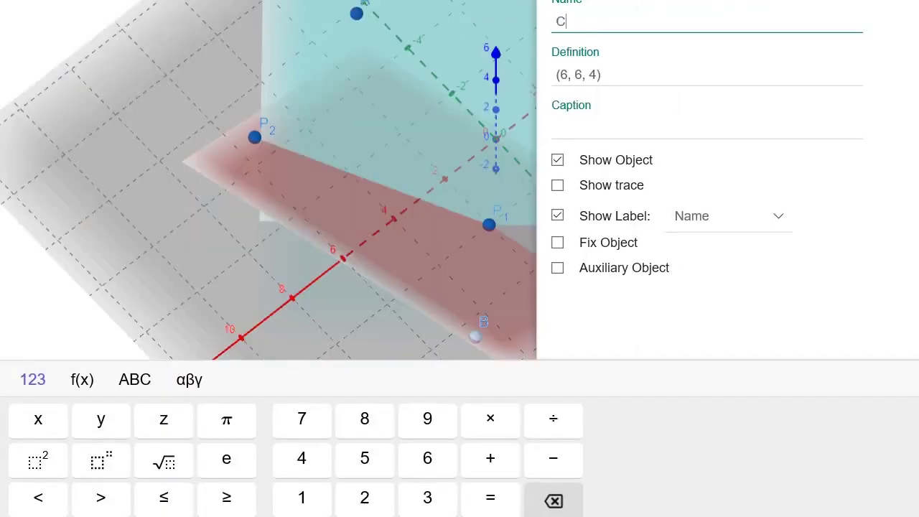
key(Return)
click(632, 385)
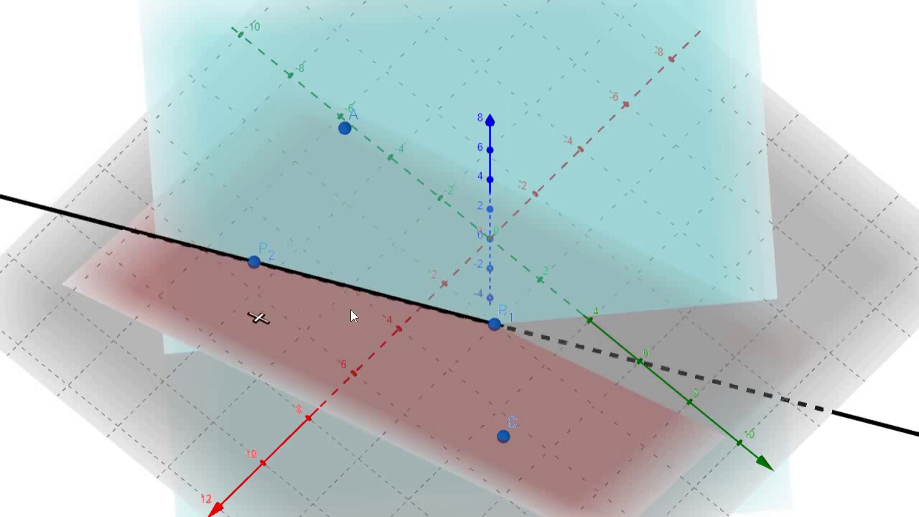
Draw lines through points A and C parallel to the line through P1 and P2
scroll(350, 310, down, 2)
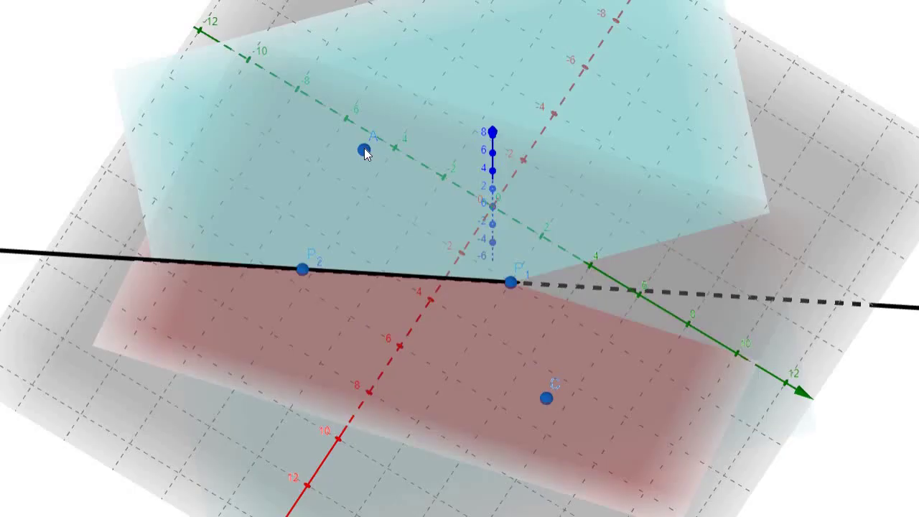
click(423, 274)
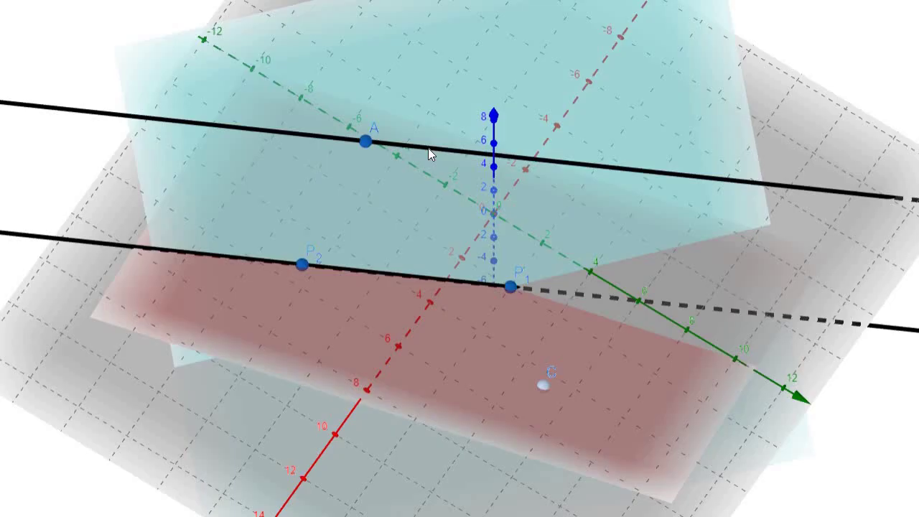
click(428, 150)
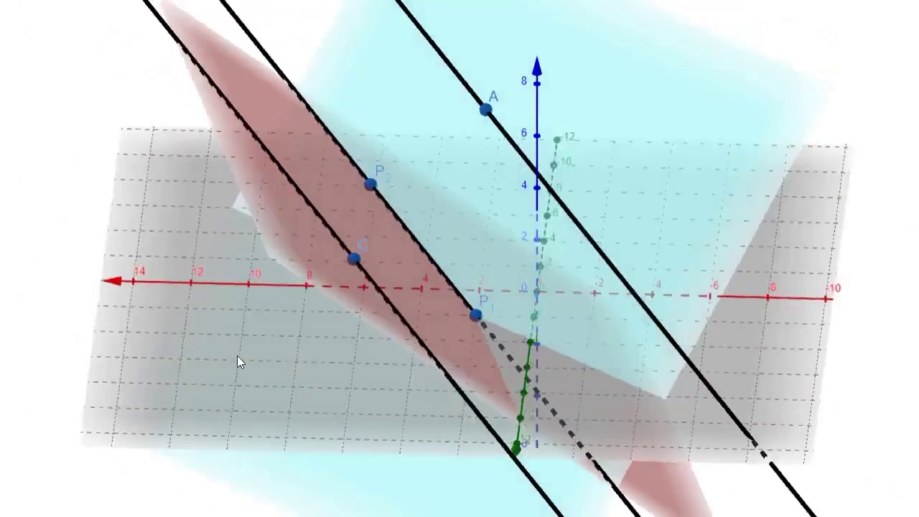
drag(236, 355, 385, 275)
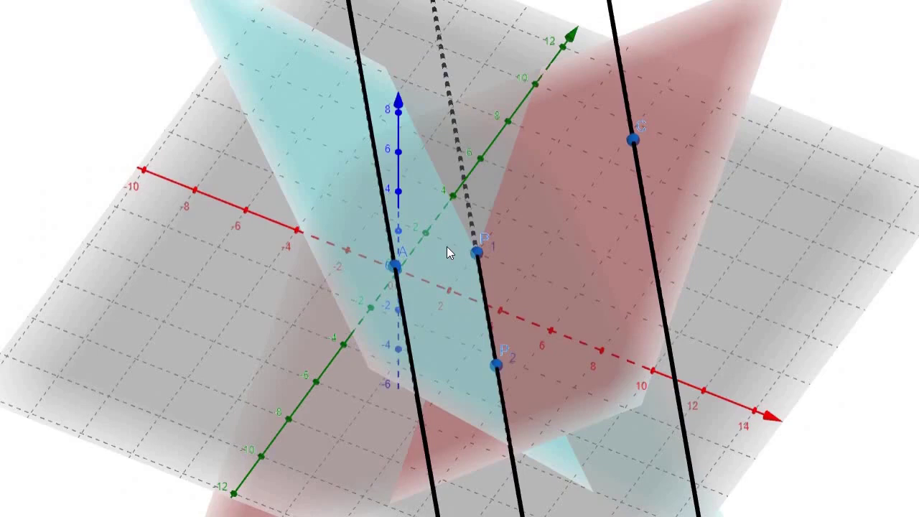
drag(446, 246, 424, 319)
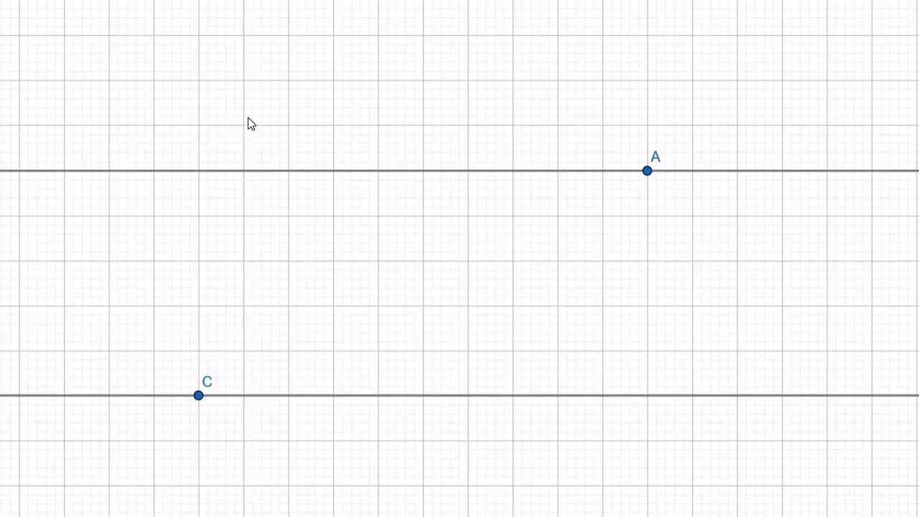
Move point A two grid squares left along its line and point C one square right and two up
drag(560, 181, 562, 177)
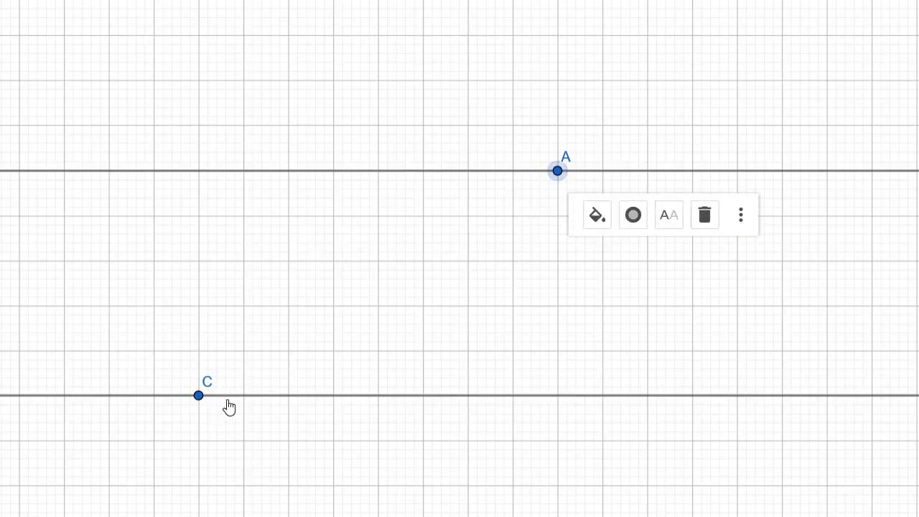
drag(198, 395, 243, 305)
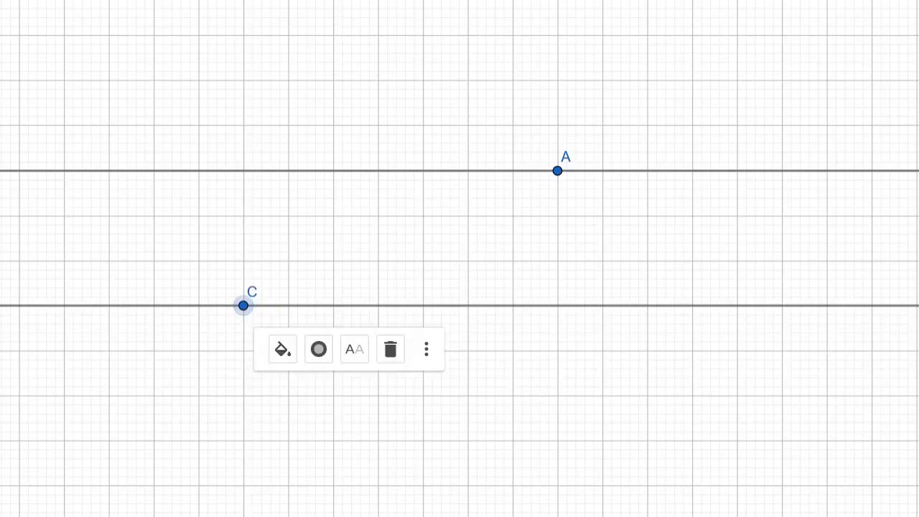
key(Escape)
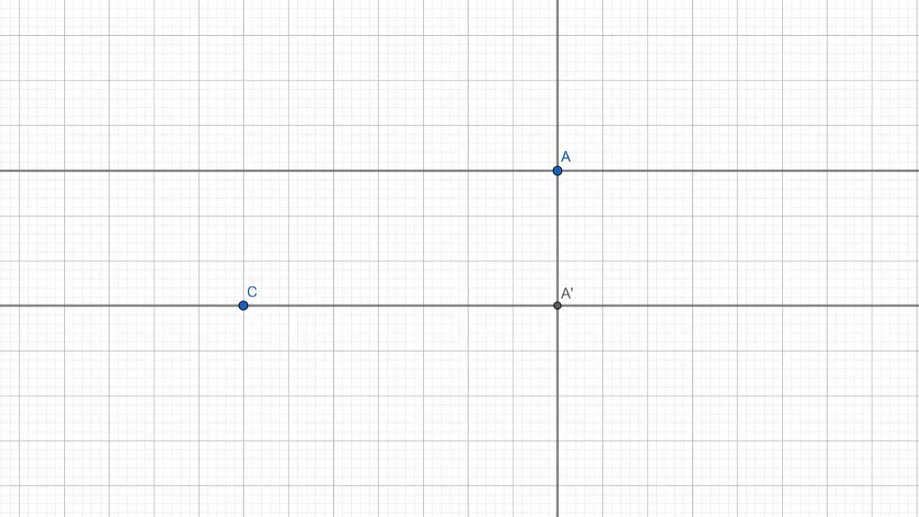
Draw a circle centred at C through A' and mark its two intersections with the line through A
click(243, 306)
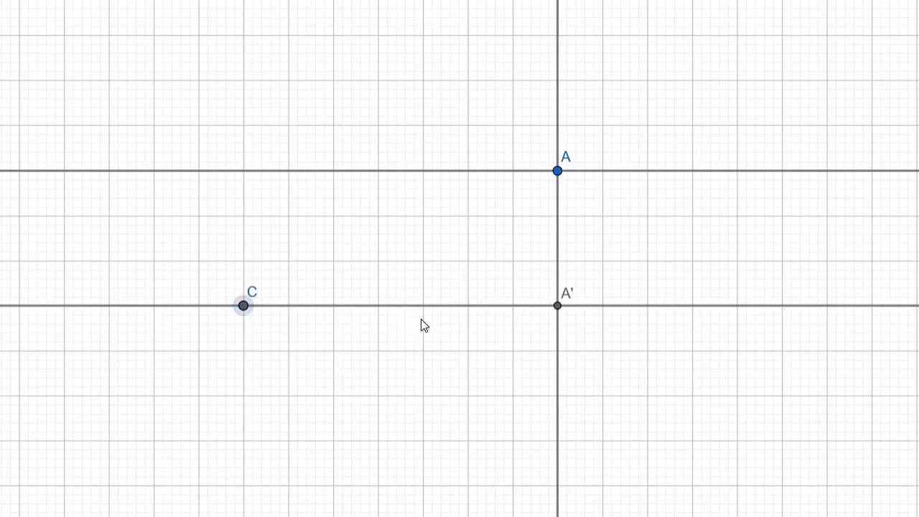
click(556, 306)
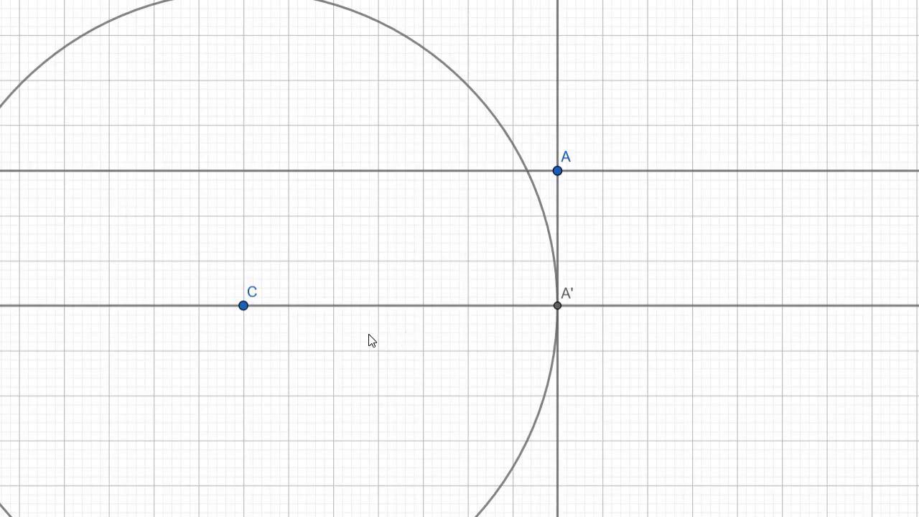
scroll(371, 341, down, 4)
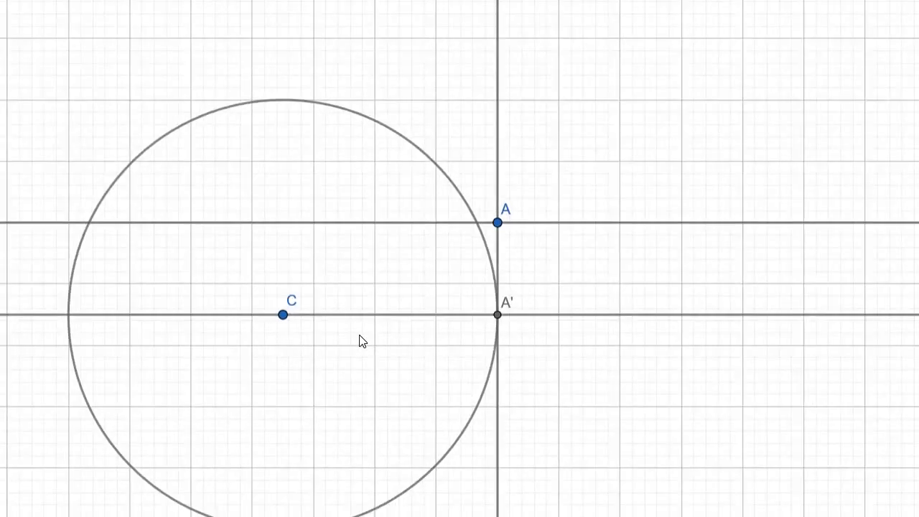
scroll(364, 340, down, 1)
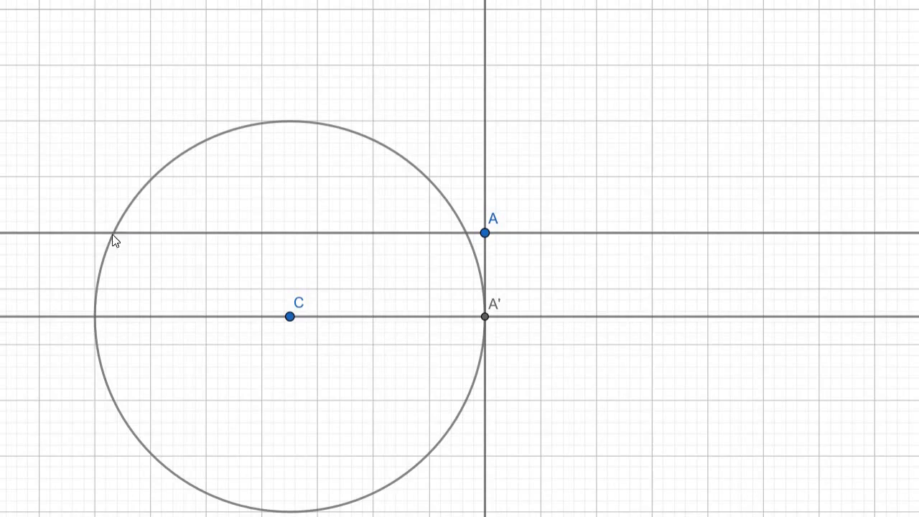
click(115, 235)
scroll(296, 323, down, 1)
scroll(296, 323, up, 5)
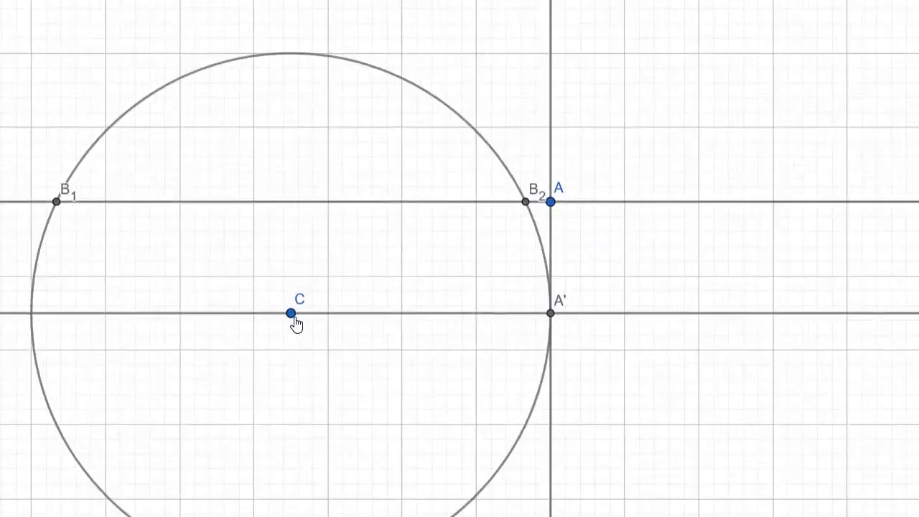
scroll(297, 324, down, 2)
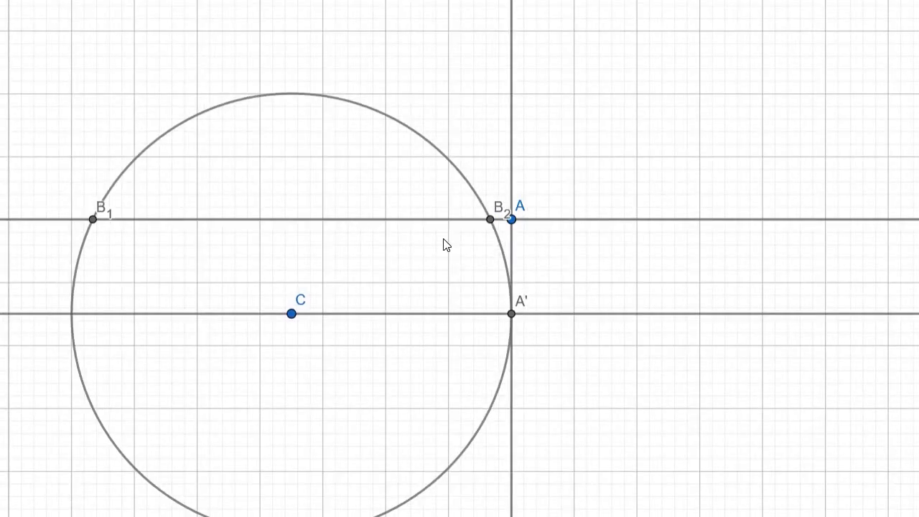
Draw a segment from C to B2 and a circle centred at A with that segment's length as radius
click(291, 313)
click(488, 221)
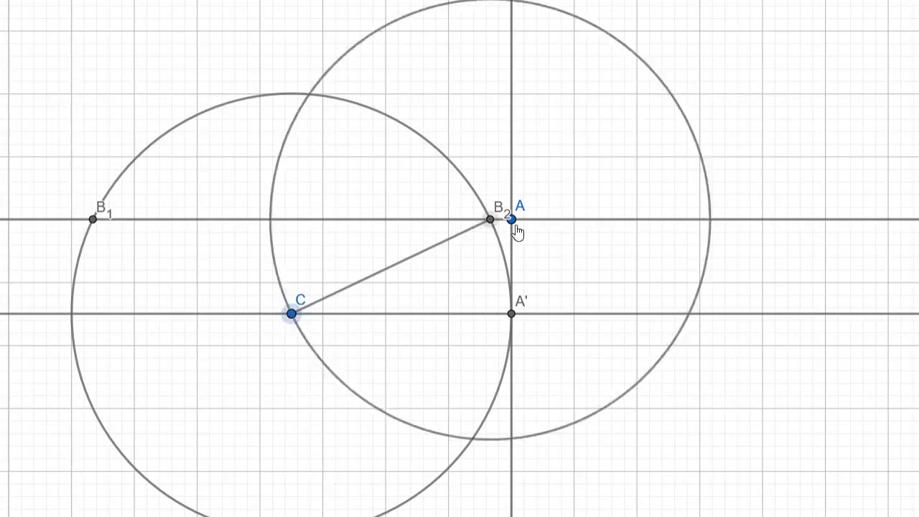
click(488, 220)
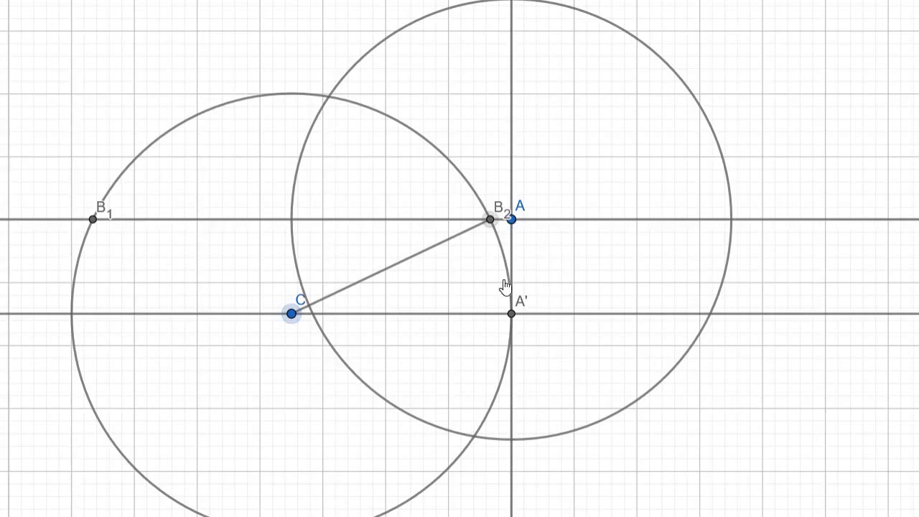
click(513, 223)
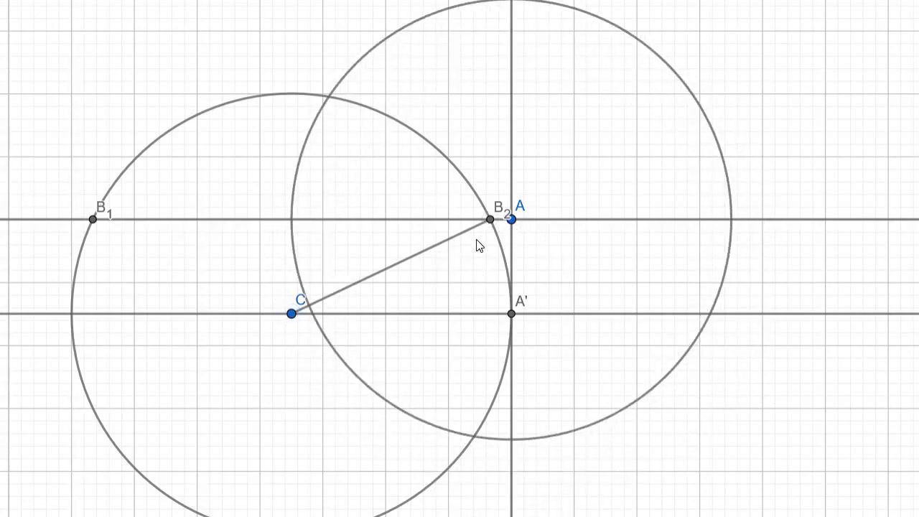
Mark the intersections of the circle around A with the line through C and draw quadrilateral A B1 C D1
click(702, 327)
click(549, 316)
click(313, 313)
click(93, 219)
click(291, 313)
click(313, 313)
Draw quadrilateral A B2 C D2 between the two parallel lines
click(491, 221)
click(512, 219)
click(511, 219)
click(710, 313)
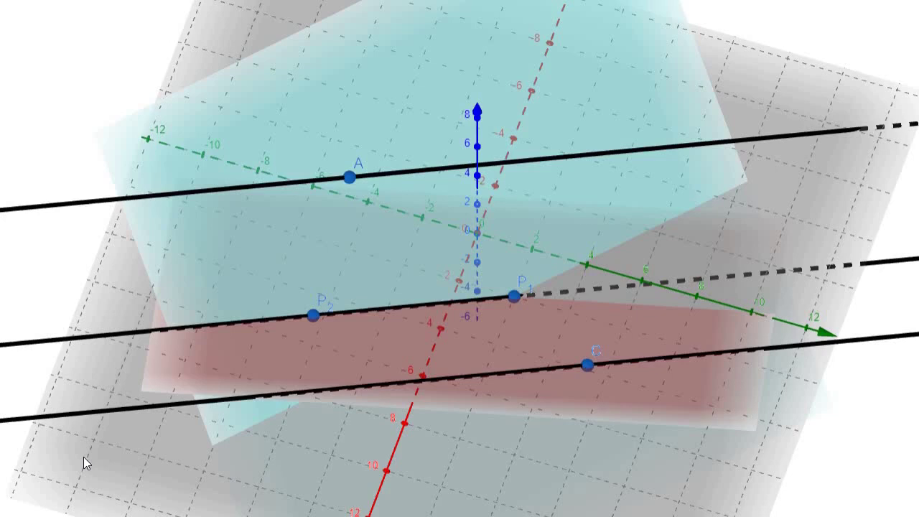
Draw the perpendicular from A to the line through C and a sphere centred at C through its foot A'
click(350, 177)
click(305, 389)
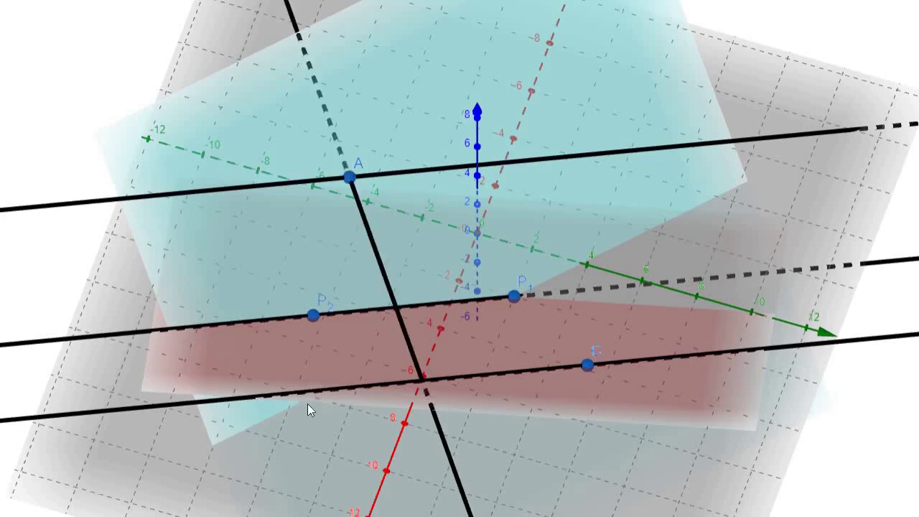
mouse_move(307, 402)
mouse_down()
mouse_move(239, 403)
mouse_move(146, 467)
mouse_move(112, 470)
mouse_move(453, 447)
mouse_up()
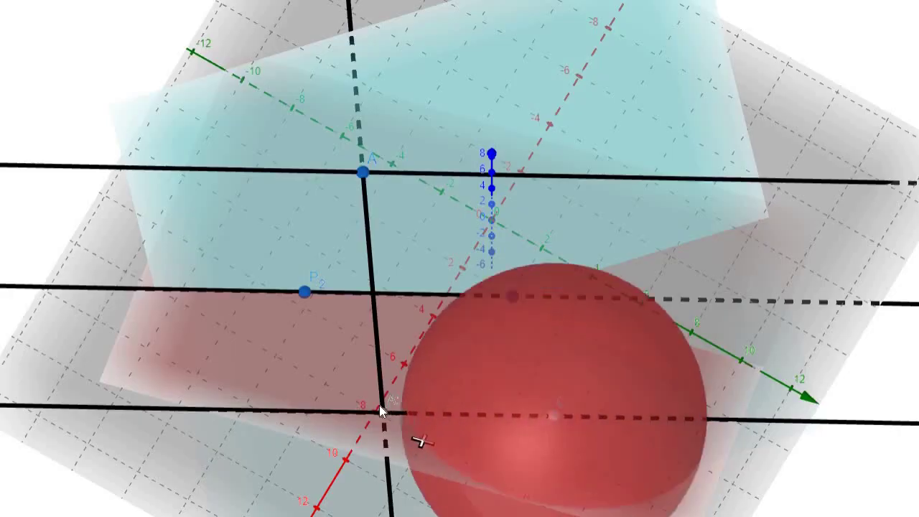
click(381, 414)
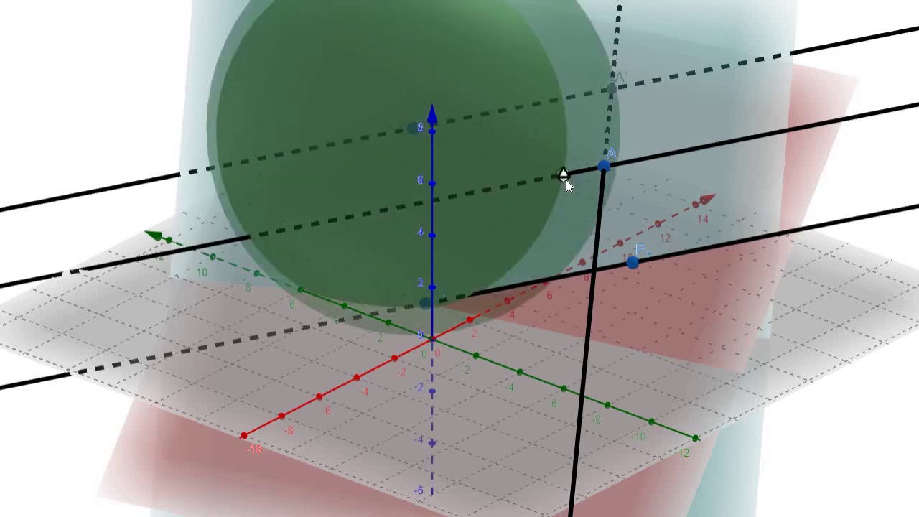
Mark the two points where the line through A meets the sphere around C
click(566, 178)
click(248, 237)
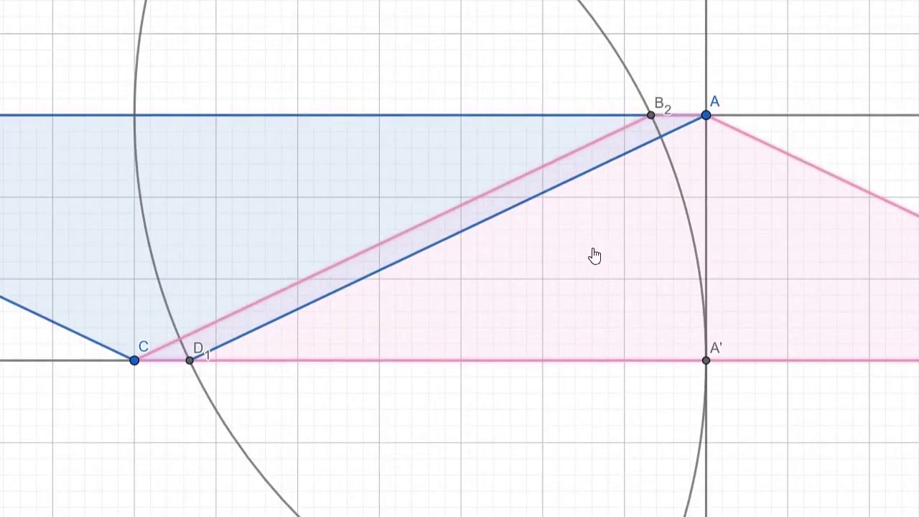
Construct the midpoint between B2 and A on the upper parallel line
click(650, 118)
click(697, 115)
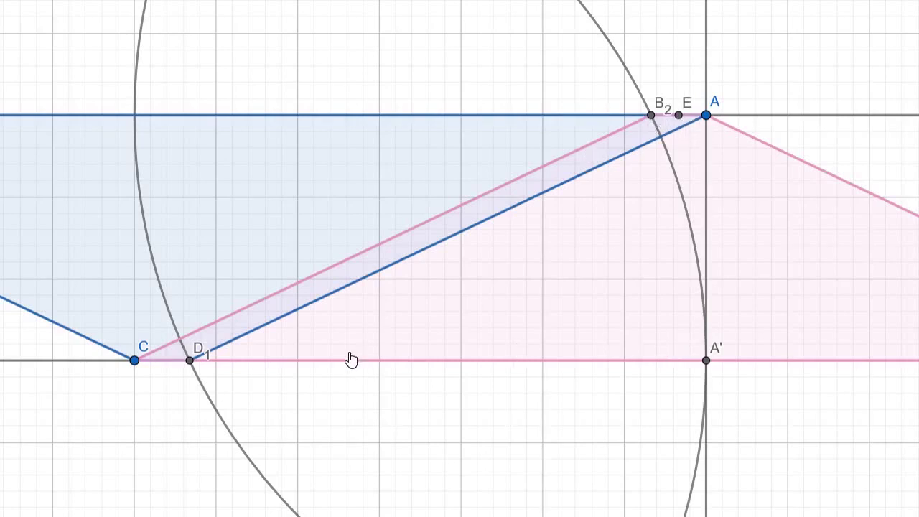
scroll(348, 359, down, 5)
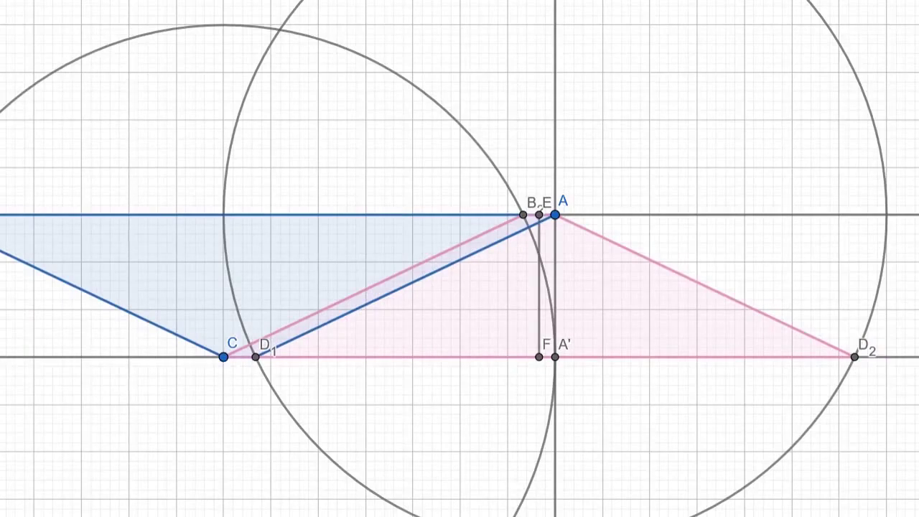
Draw a circle centred at G, the midpoint of segment EF, passing through F
scroll(375, 281, up, 5)
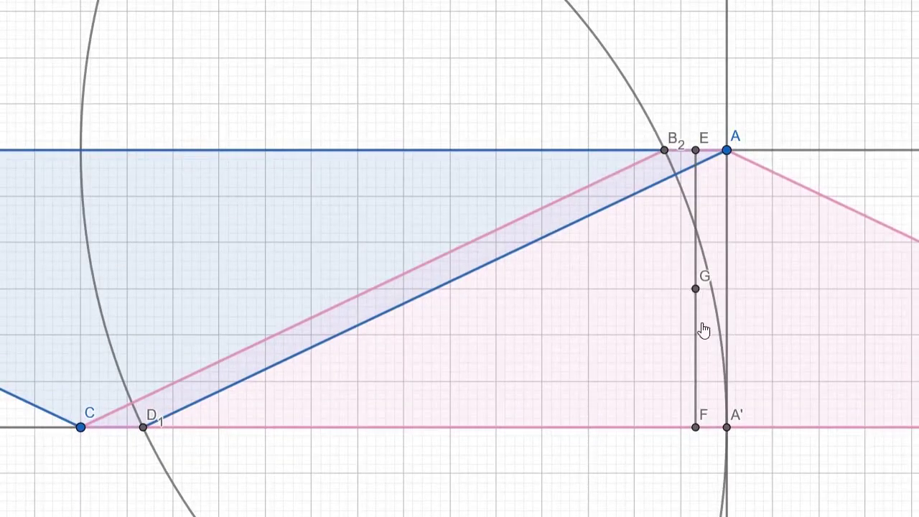
click(695, 289)
click(695, 425)
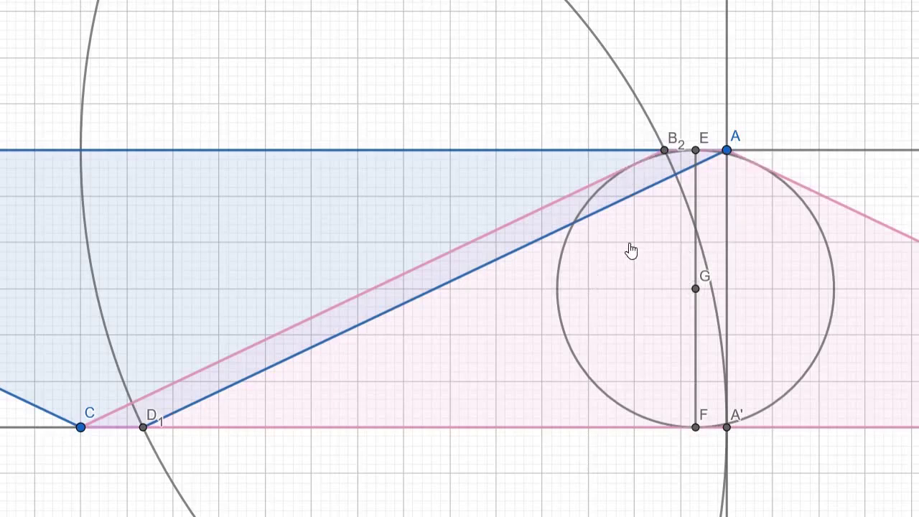
scroll(628, 291, down, 6)
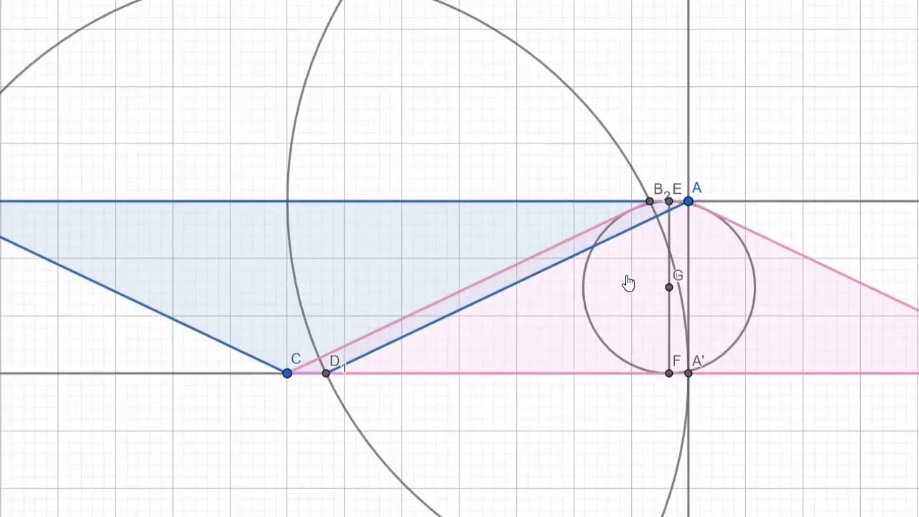